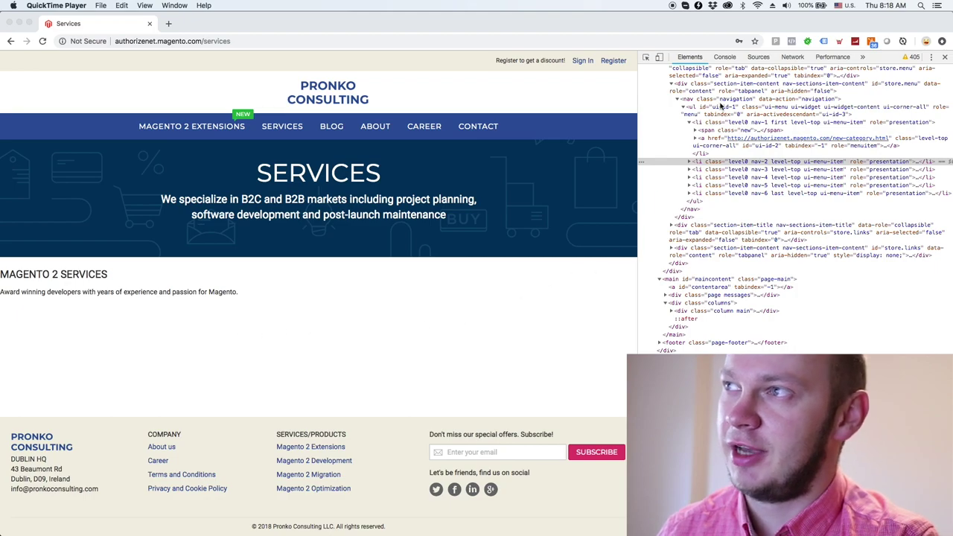
# Inspect the Magento 2 Extensions NEW badge in Chrome and expand span.new to see its New text and ::after
pyautogui.click(644, 47)
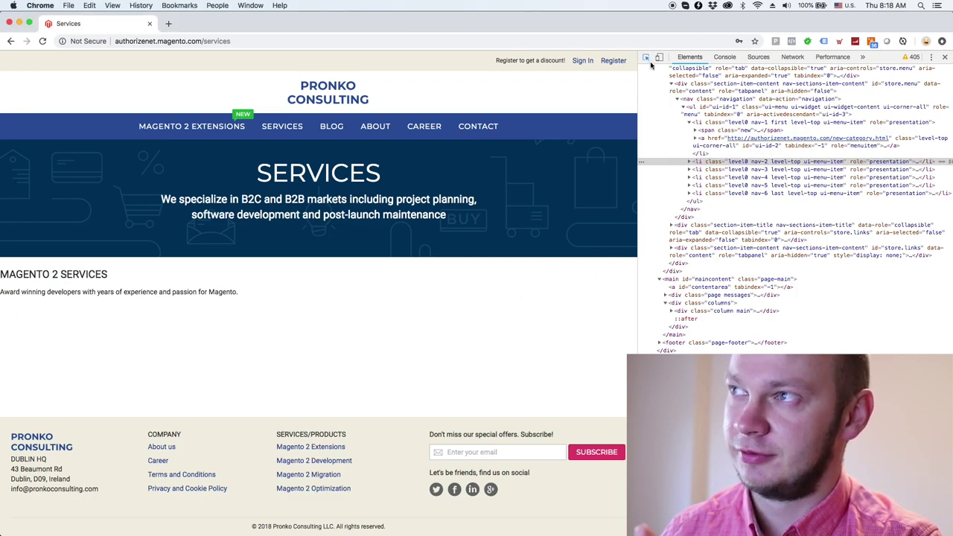
pyautogui.click(647, 59)
pyautogui.click(248, 137)
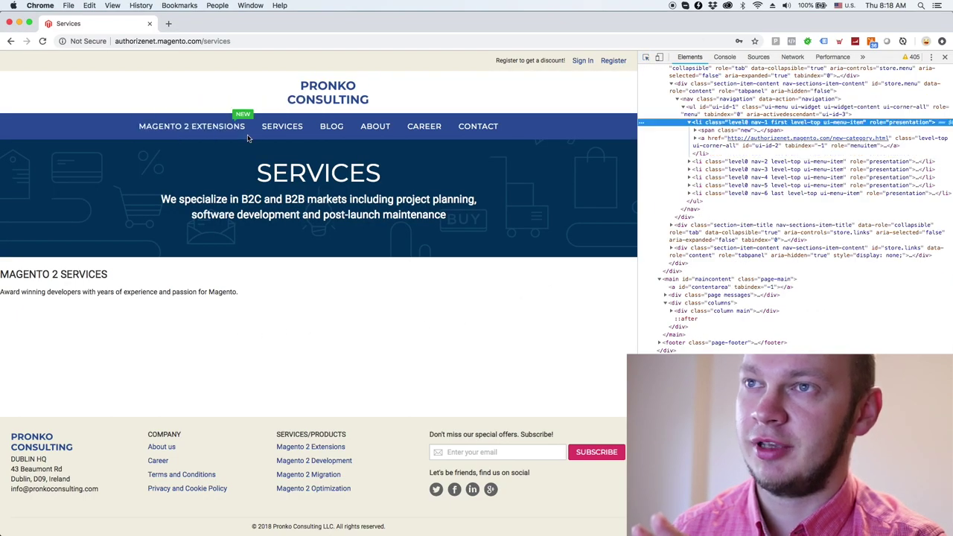
pyautogui.click(734, 131)
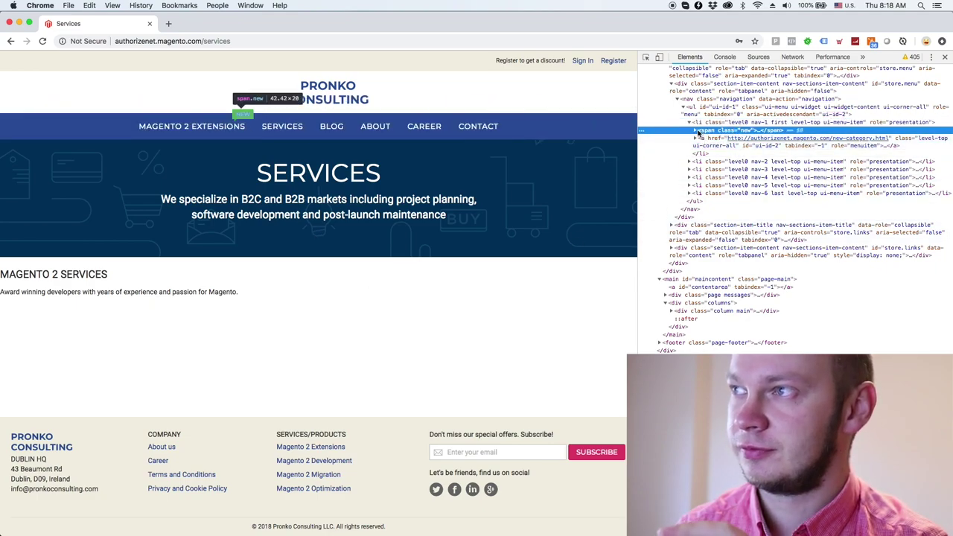
pyautogui.click(695, 130)
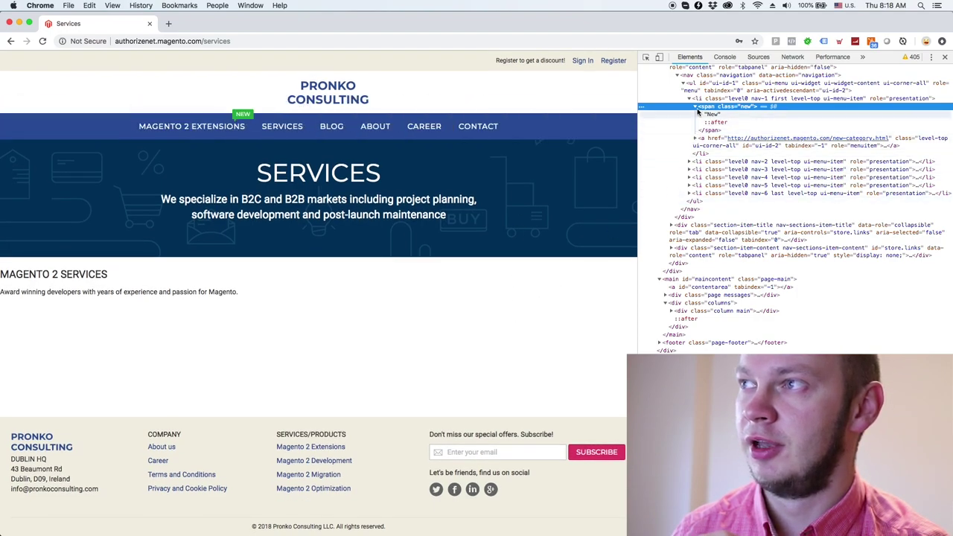
pyautogui.click(696, 108)
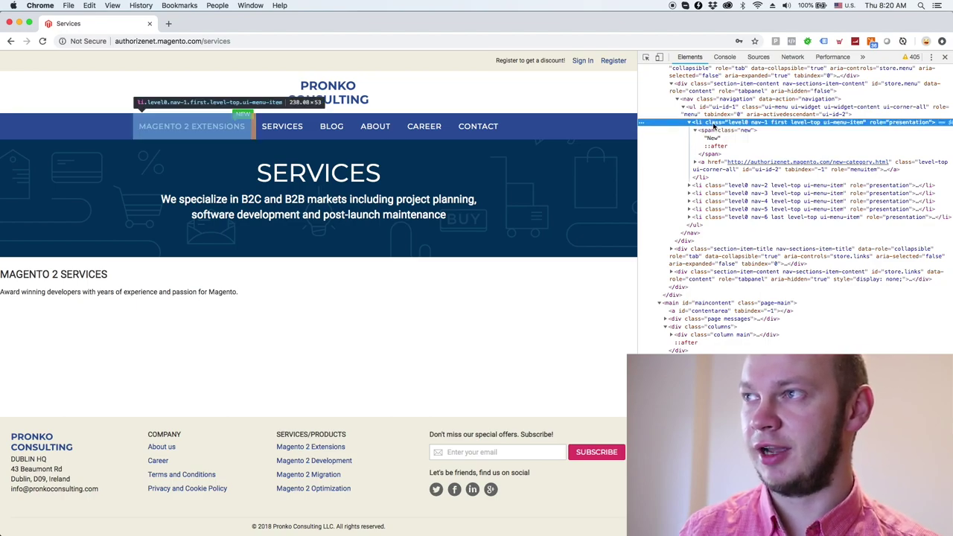
# Expand the sibling Magento 2 Extensions link to view its inner text span, then reselect span.new
pyautogui.click(696, 131)
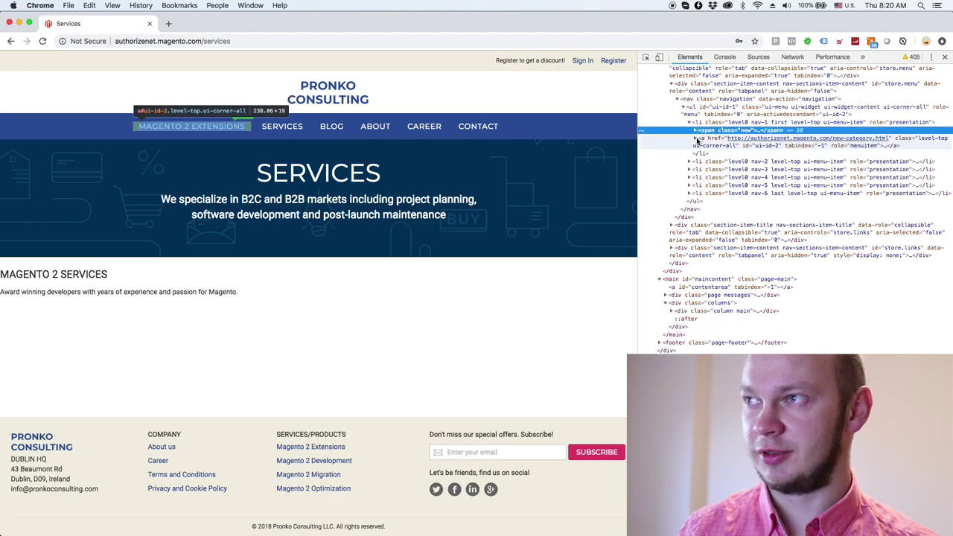
pyautogui.click(703, 141)
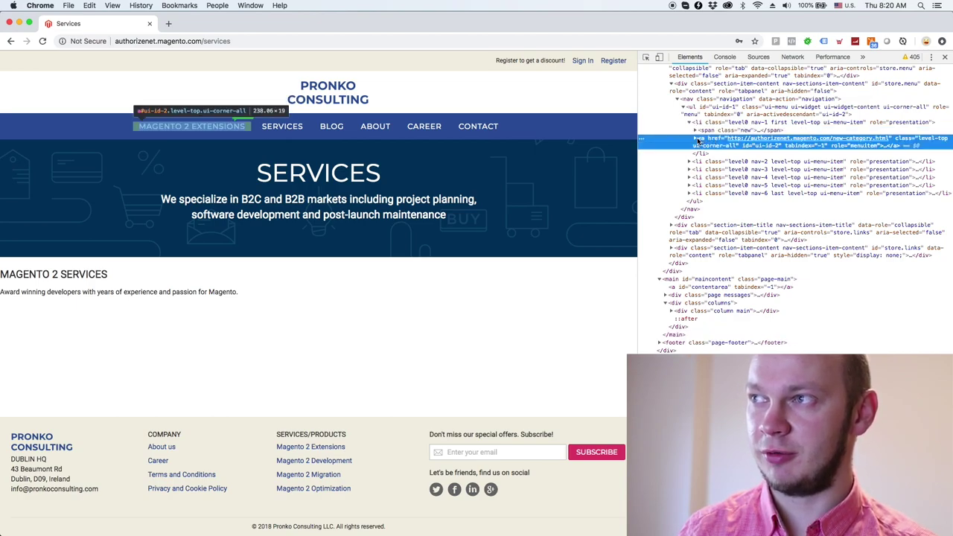
pyautogui.click(698, 140)
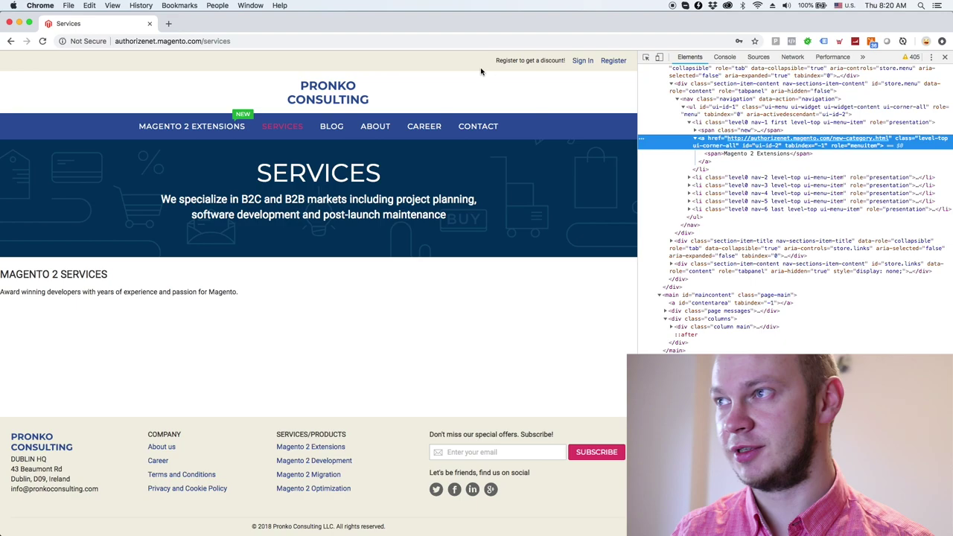
pyautogui.click(696, 139)
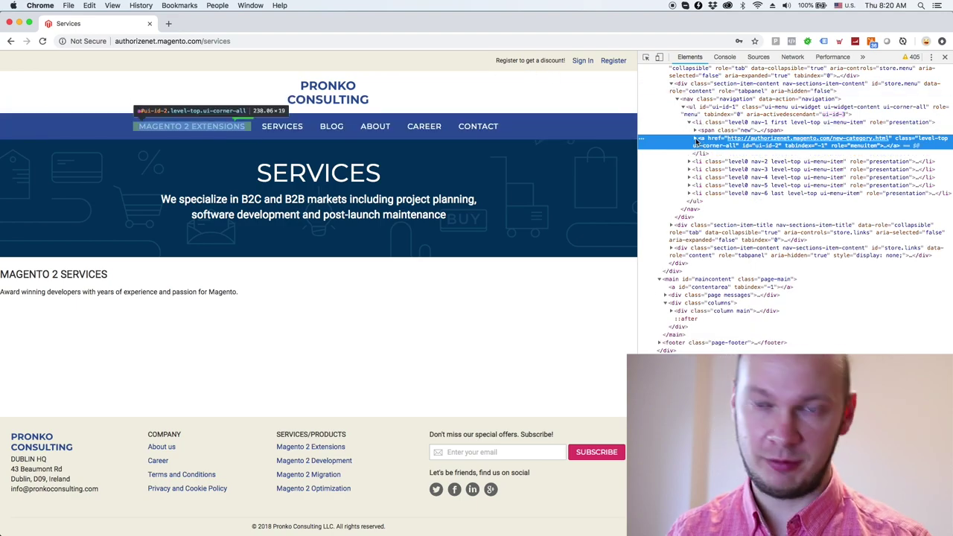
pyautogui.click(719, 131)
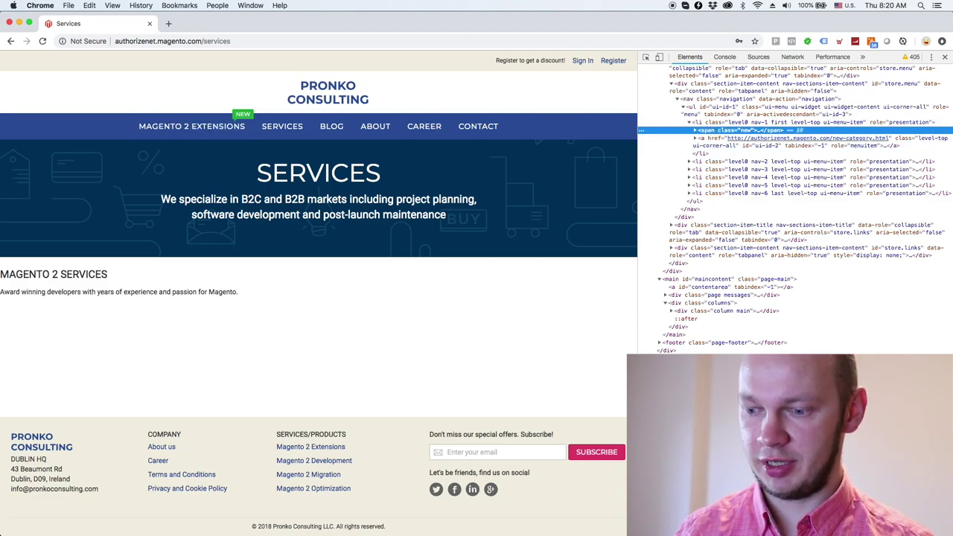
# Reveal _extend.less in the project tree and select the desktop media-width line 74
pyautogui.press('super+Tab')
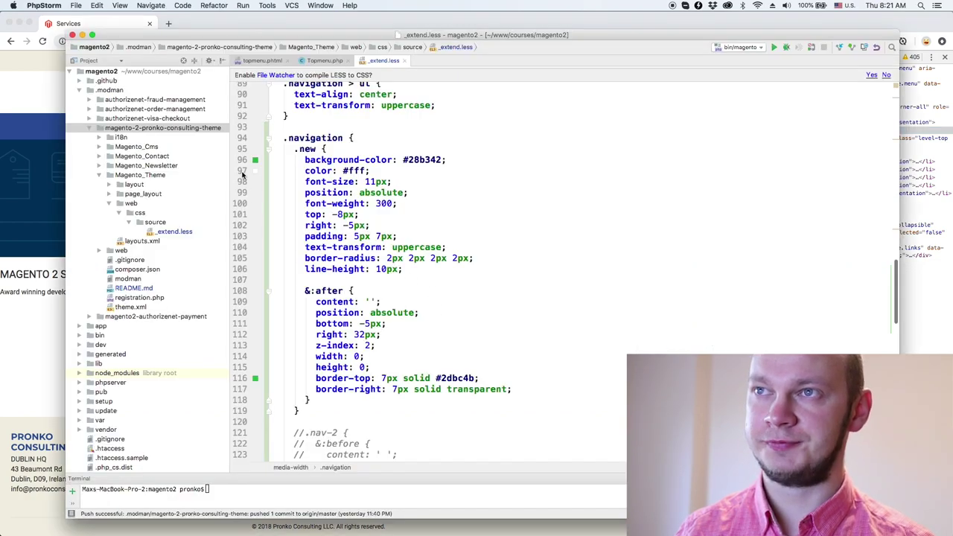
pyautogui.click(185, 61)
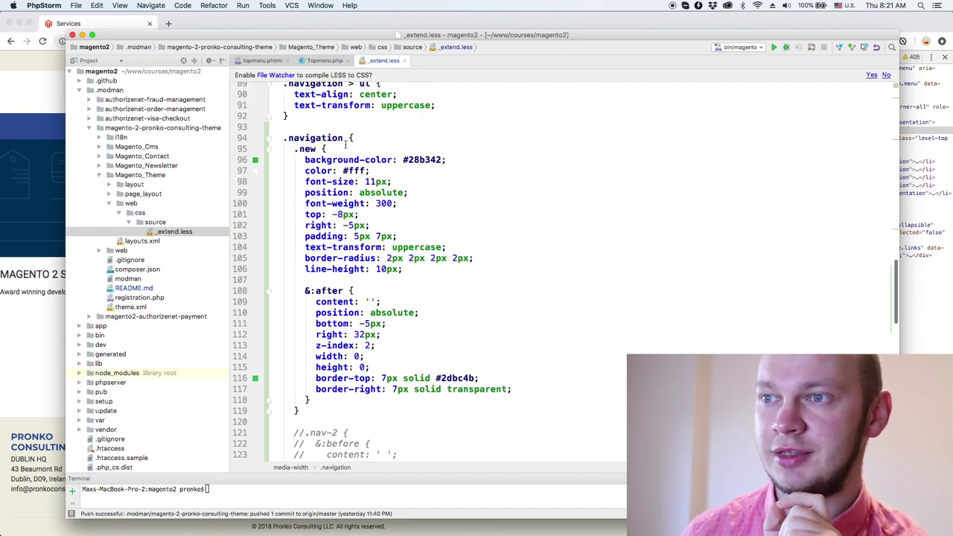
pyautogui.scroll(2, 345, 145)
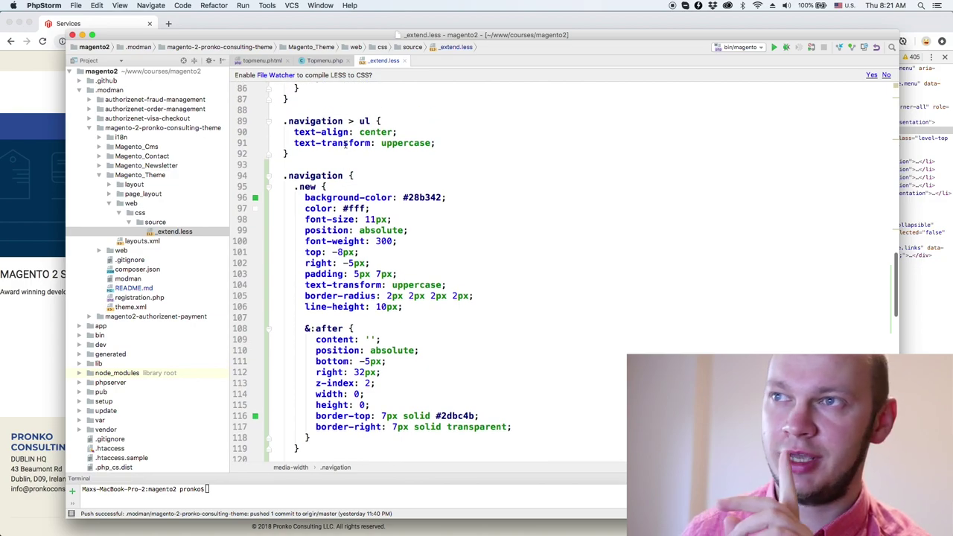
pyautogui.scroll(5, 344, 144)
pyautogui.scroll(4, 345, 143)
pyautogui.click(289, 194)
pyautogui.hotkey('shift', 'Up')
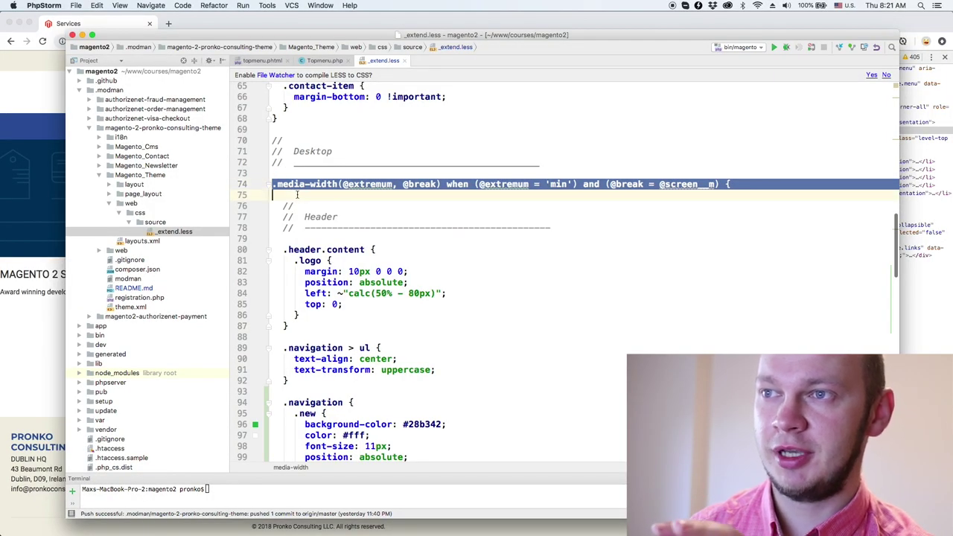
# Highlight the .navigation and .new selectors on lines 94–95 of _extend.less
pyautogui.scroll(-3, 297, 195)
pyautogui.scroll(-3, 297, 179)
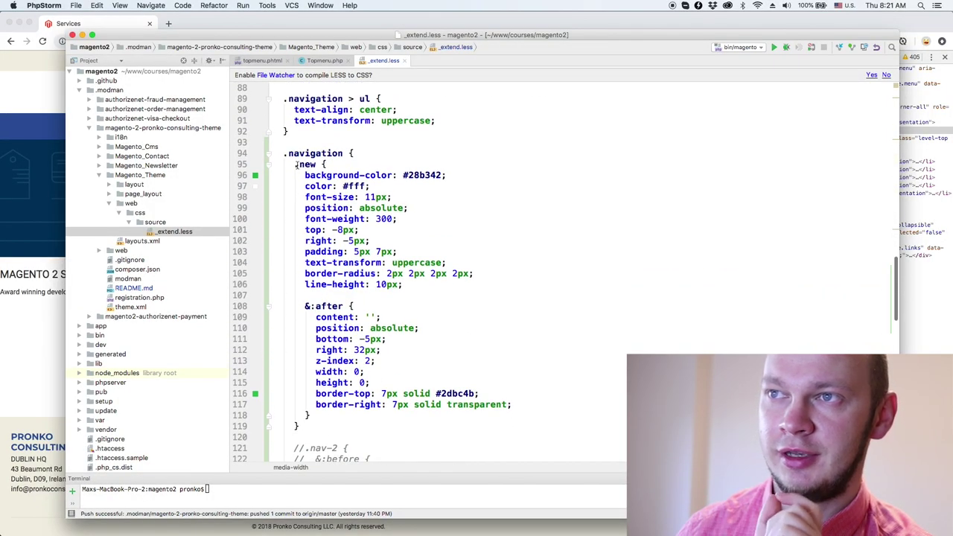
pyautogui.moveTo(295, 164)
pyautogui.mouseDown()
pyautogui.moveTo(333, 164)
pyautogui.moveTo(321, 154)
pyautogui.mouseUp()
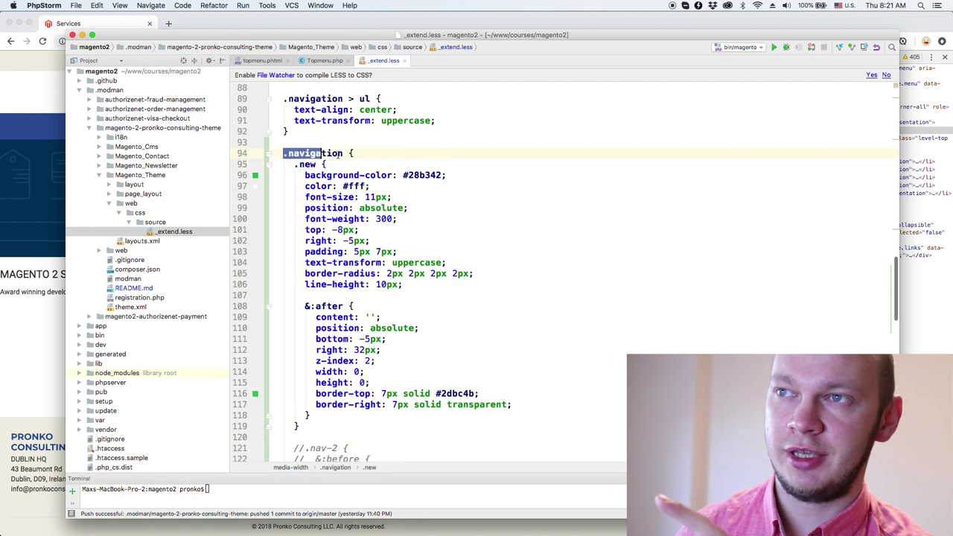
pyautogui.click(367, 153)
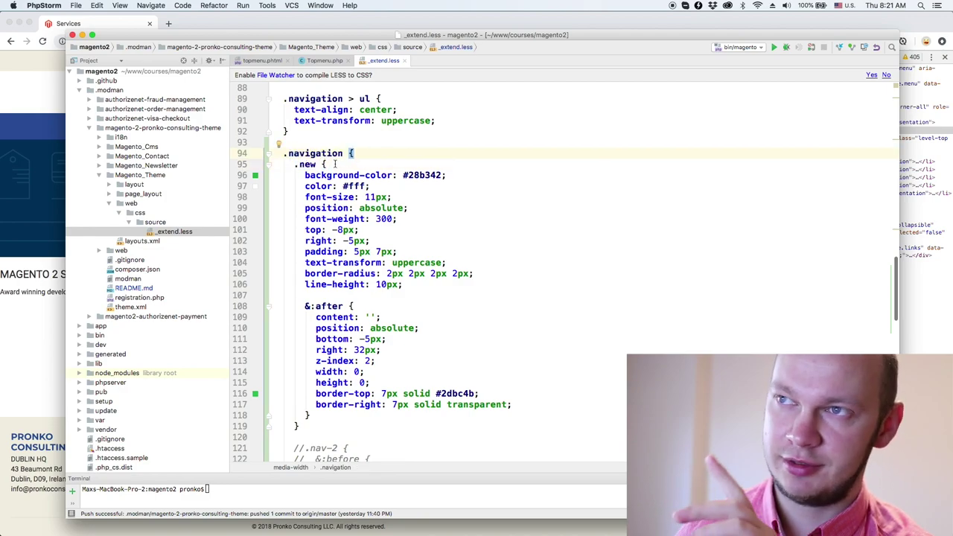
pyautogui.moveTo(295, 164); pyautogui.dragTo(327, 164)
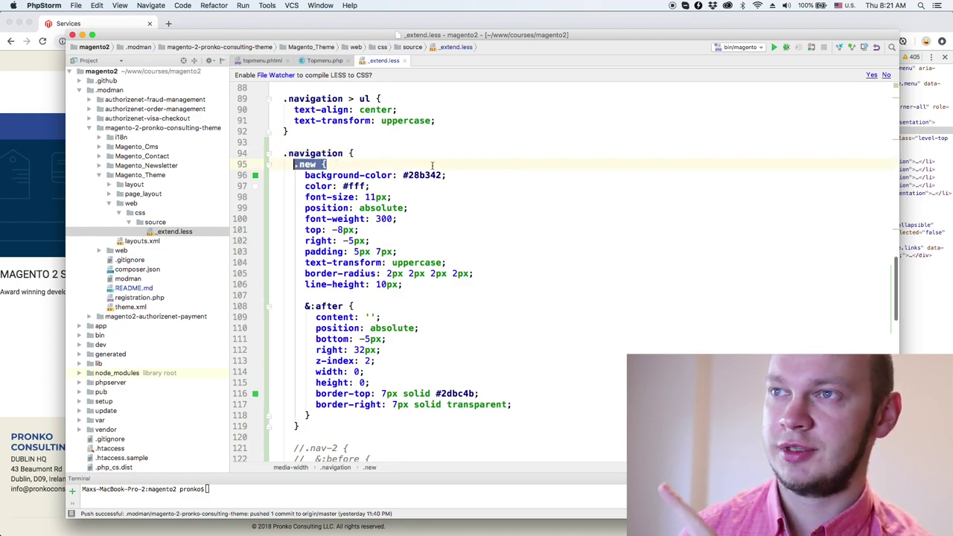
# Compare with span.new in Chrome, then highlight the badge's style declarations on lines 96–106
pyautogui.click(36, 336)
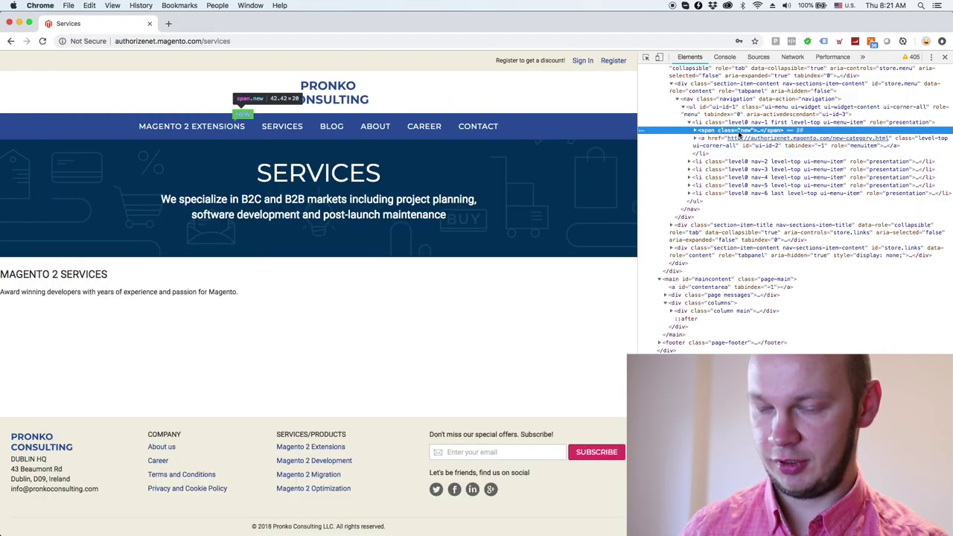
pyautogui.press('super+Tab')
pyautogui.click(301, 176)
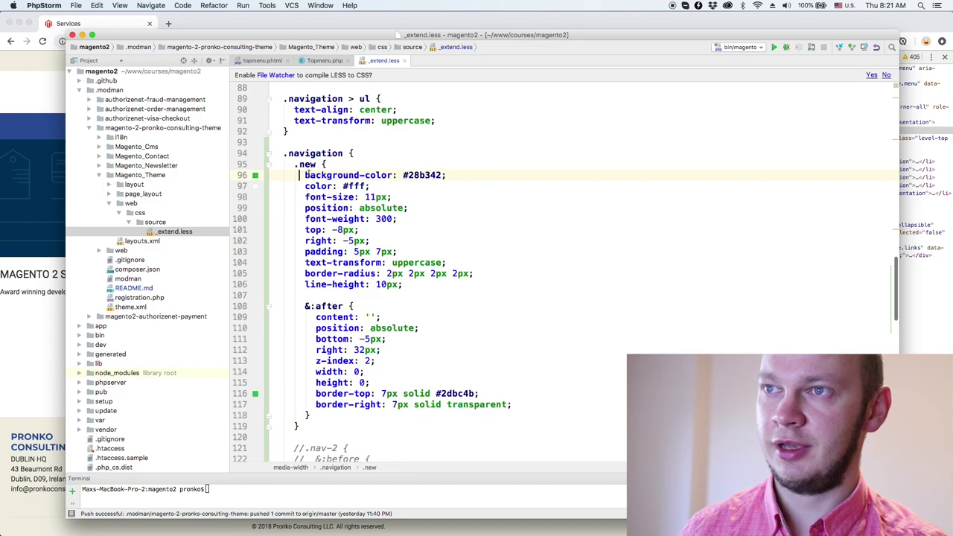
pyautogui.moveTo(304, 176)
pyautogui.mouseDown()
pyautogui.moveTo(371, 186)
pyautogui.moveTo(403, 285)
pyautogui.mouseUp()
pyautogui.click(406, 286)
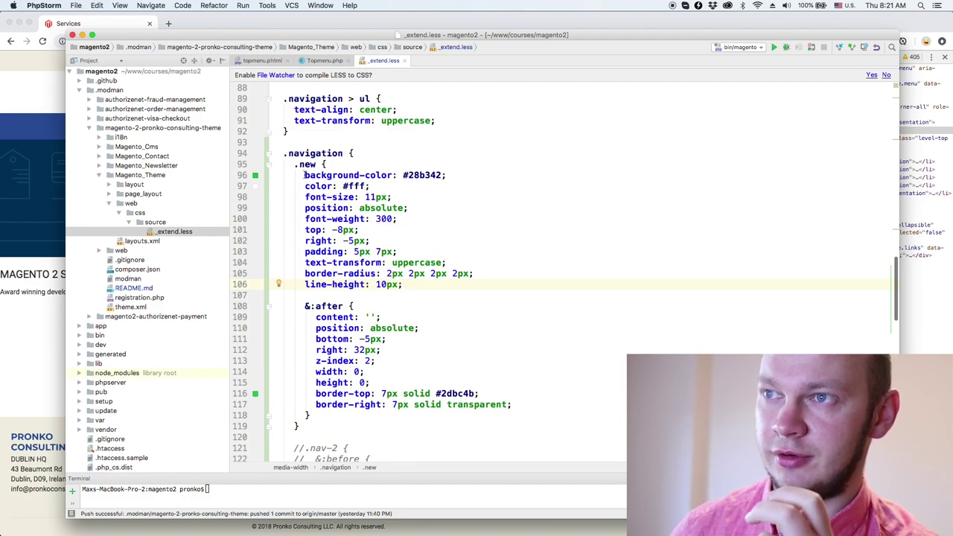
# Walk through the badge's background-color, position: absolute, and top and right offsets
pyautogui.moveTo(304, 175)
pyautogui.mouseDown()
pyautogui.moveTo(396, 176)
pyautogui.moveTo(366, 187)
pyautogui.mouseUp()
pyautogui.click(362, 175)
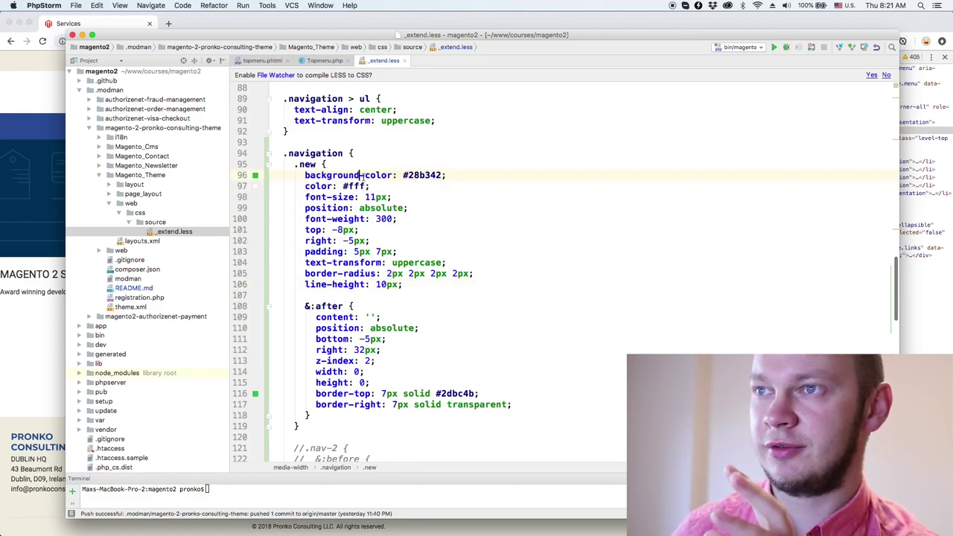
pyautogui.doubleClick(362, 175)
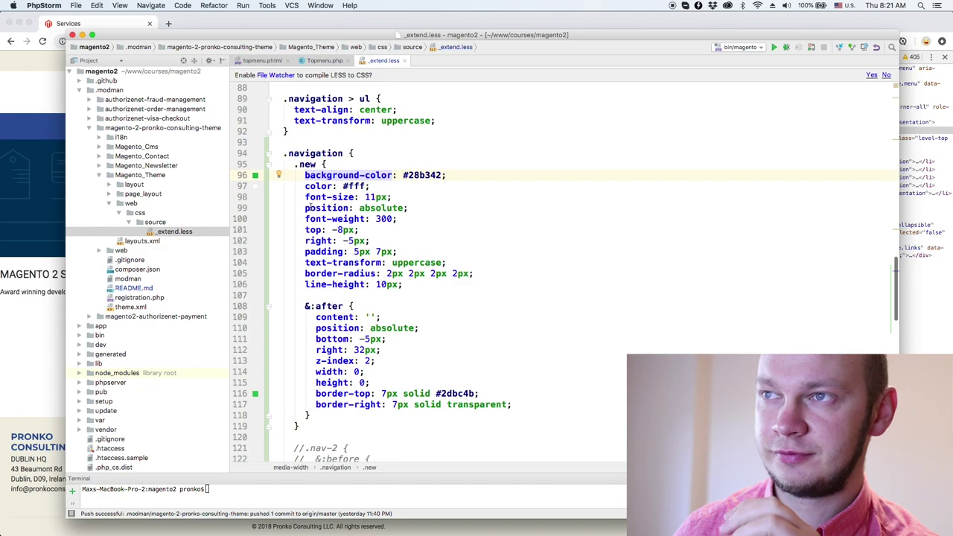
pyautogui.moveTo(306, 208); pyautogui.dragTo(402, 208)
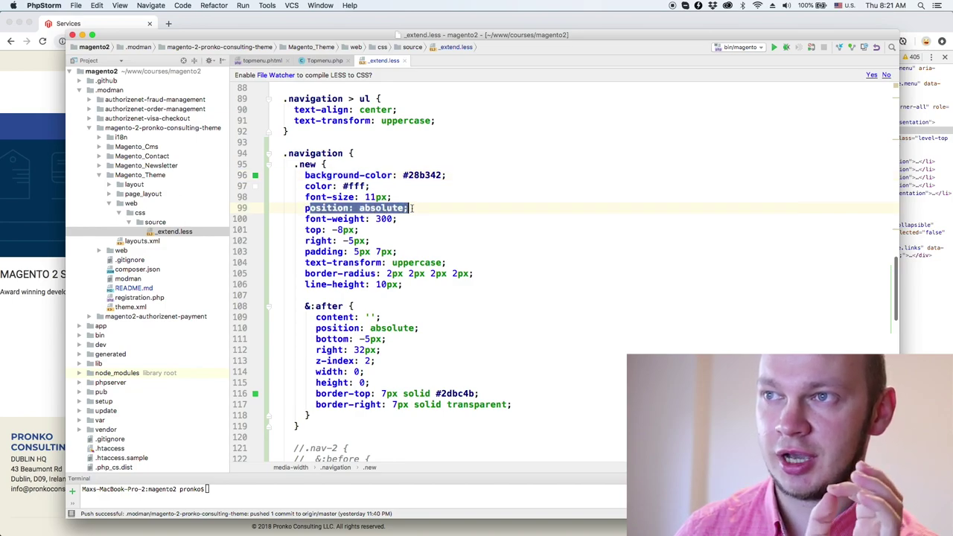
pyautogui.click(415, 208)
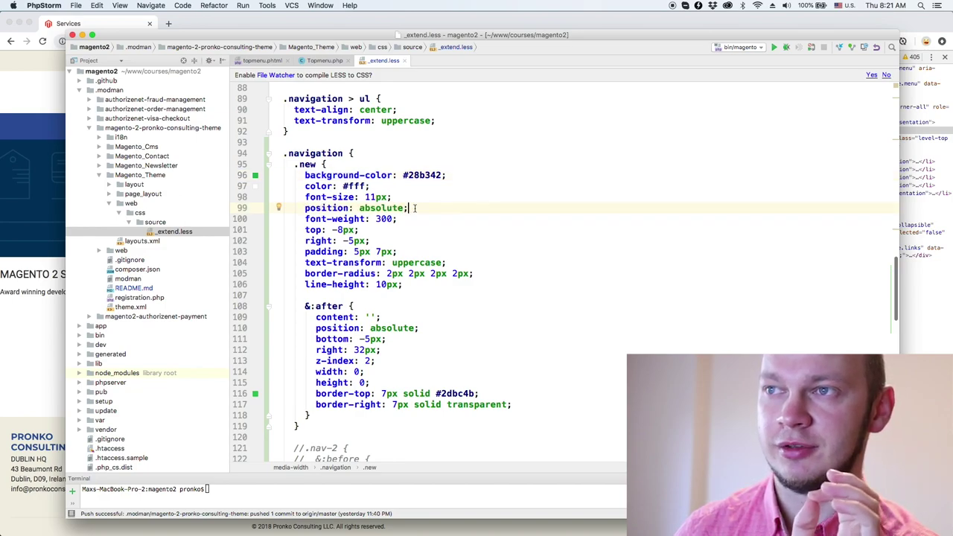
pyautogui.moveTo(380, 241); pyautogui.dragTo(300, 231)
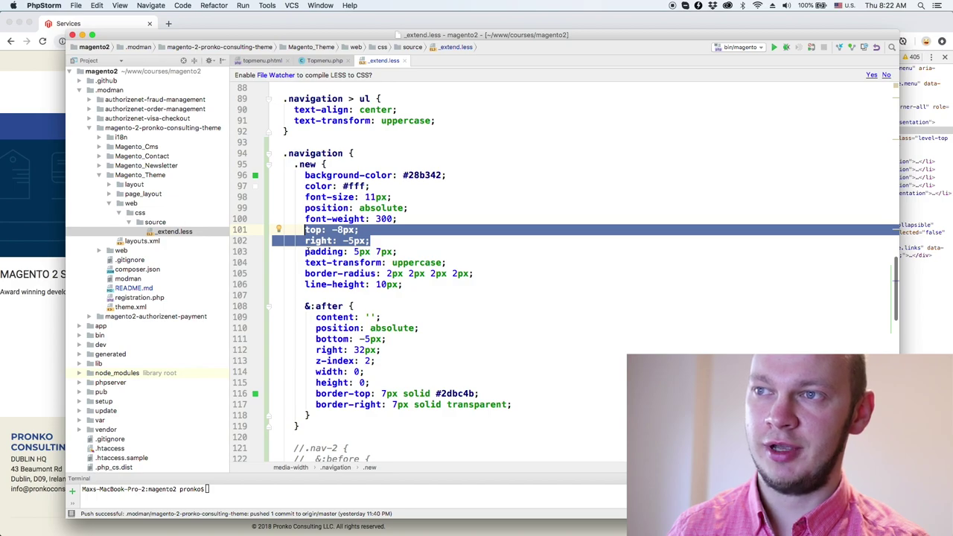
# Highlight the padding and uppercase text-transform rules, then return to the Services page in Chrome
pyautogui.moveTo(304, 251); pyautogui.dragTo(406, 252)
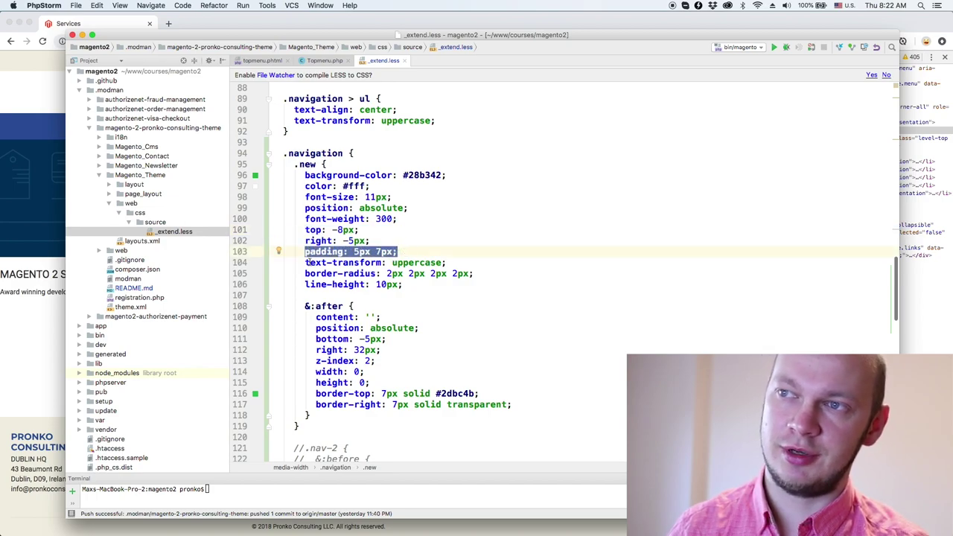
pyautogui.moveTo(306, 262); pyautogui.dragTo(391, 263)
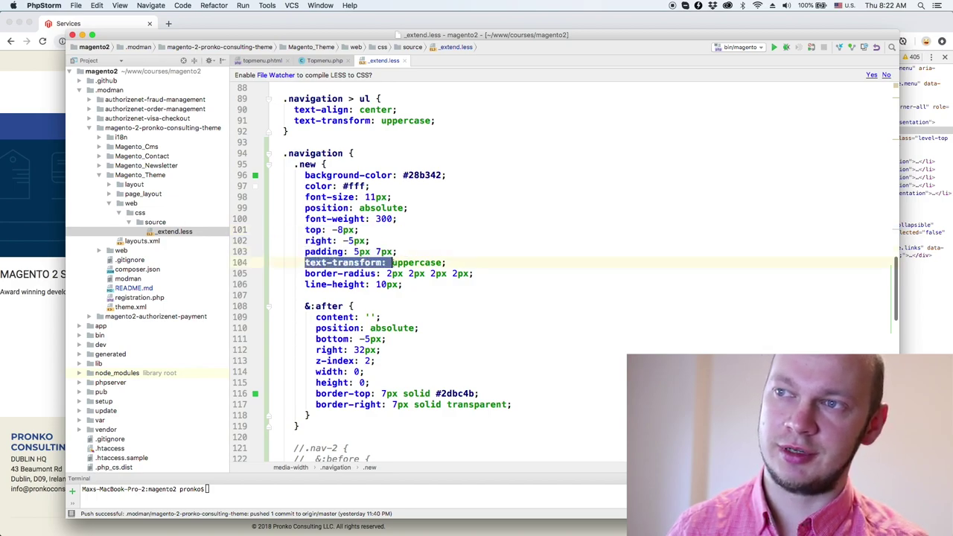
pyautogui.click(415, 262)
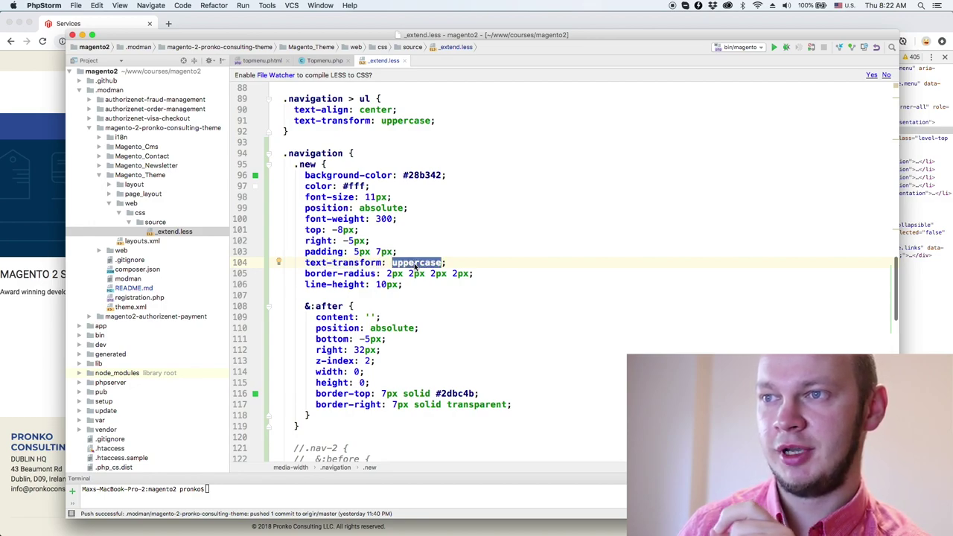
pyautogui.press('super+Tab')
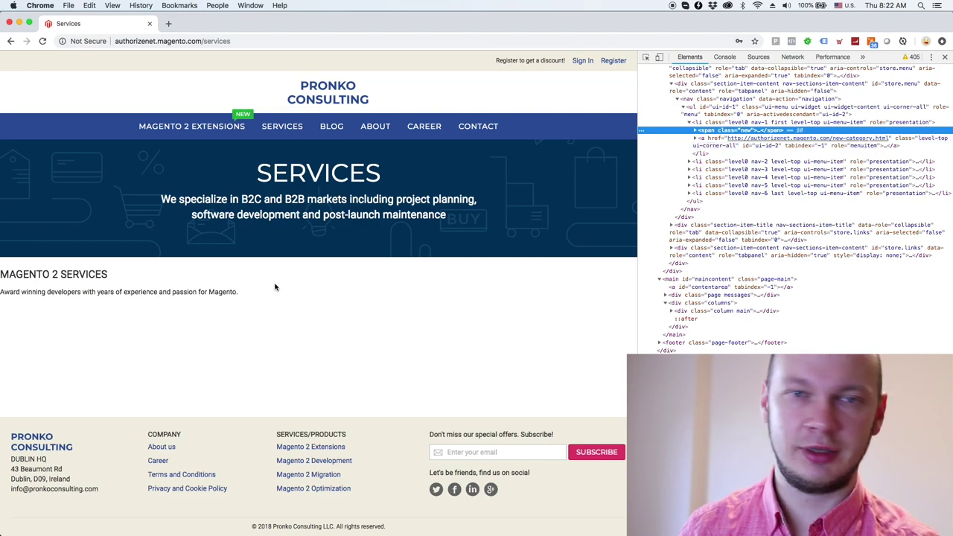
# Highlight the &:after rule, then inspect the matching ::after pseudo-element's styles in Chrome DevTools
pyautogui.press('super+Tab')
pyautogui.moveTo(309, 305); pyautogui.dragTo(359, 305)
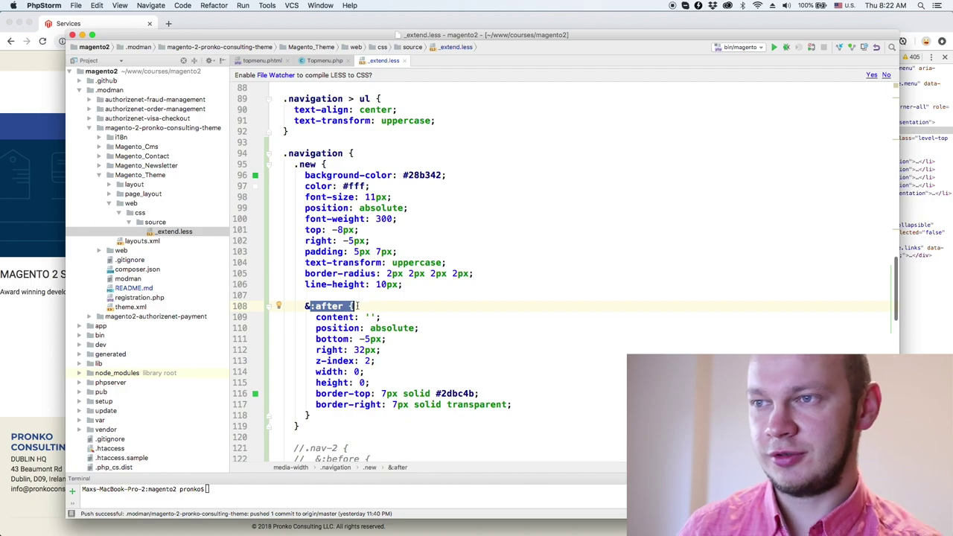
pyautogui.press('super+Tab')
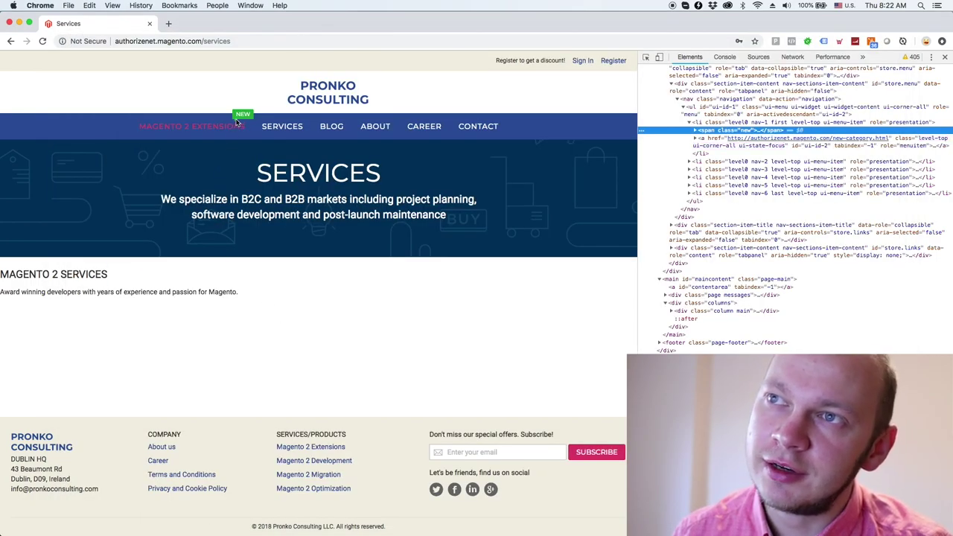
pyautogui.click(695, 130)
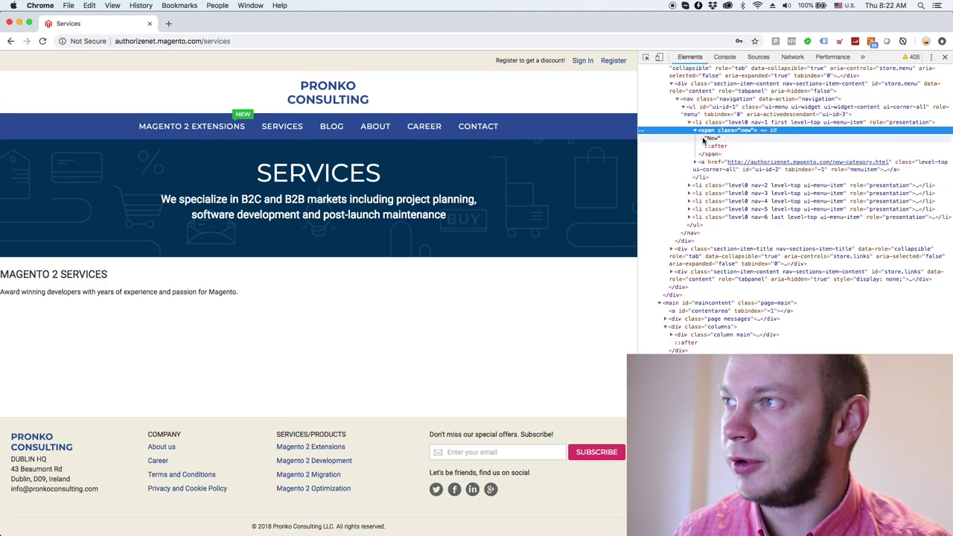
pyautogui.click(717, 146)
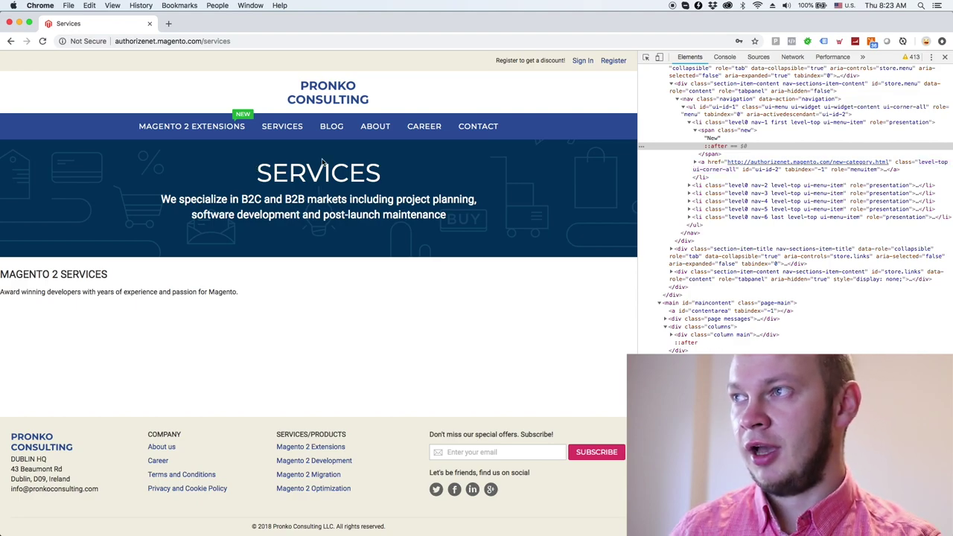
pyautogui.press('super+Tab')
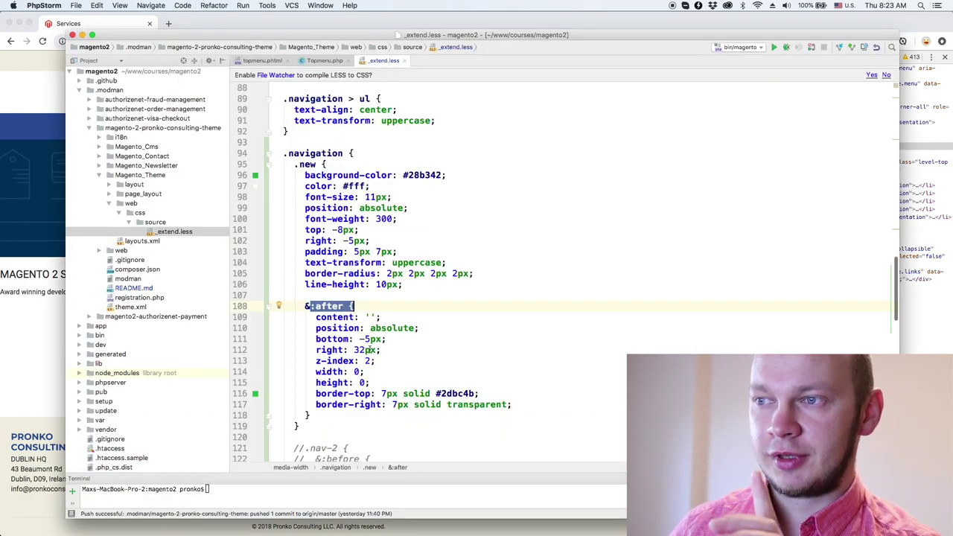
# Note the arrow's 32px right offset, then bring up Topmenu.php at its getHtml method
pyautogui.click(365, 350)
pyautogui.scroll(-2, 371, 347)
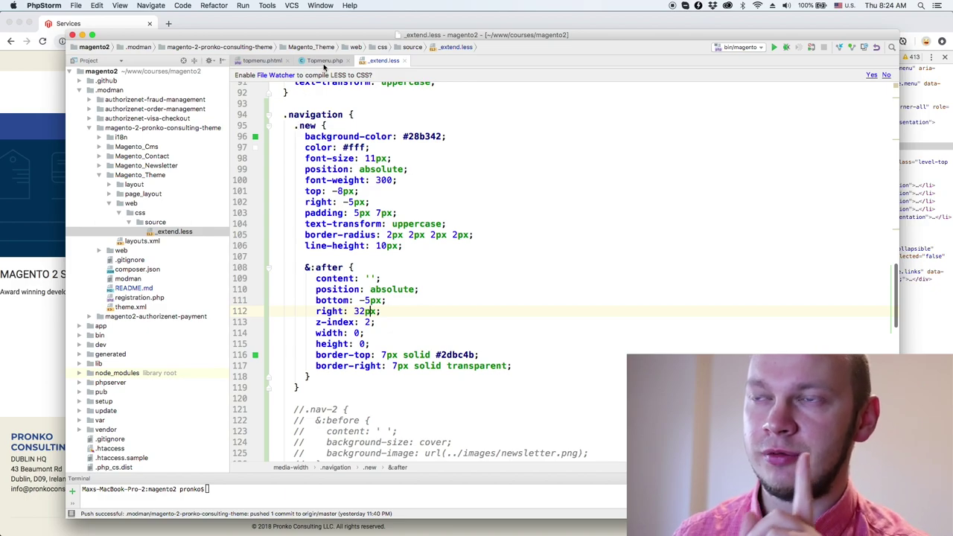
pyautogui.click(325, 60)
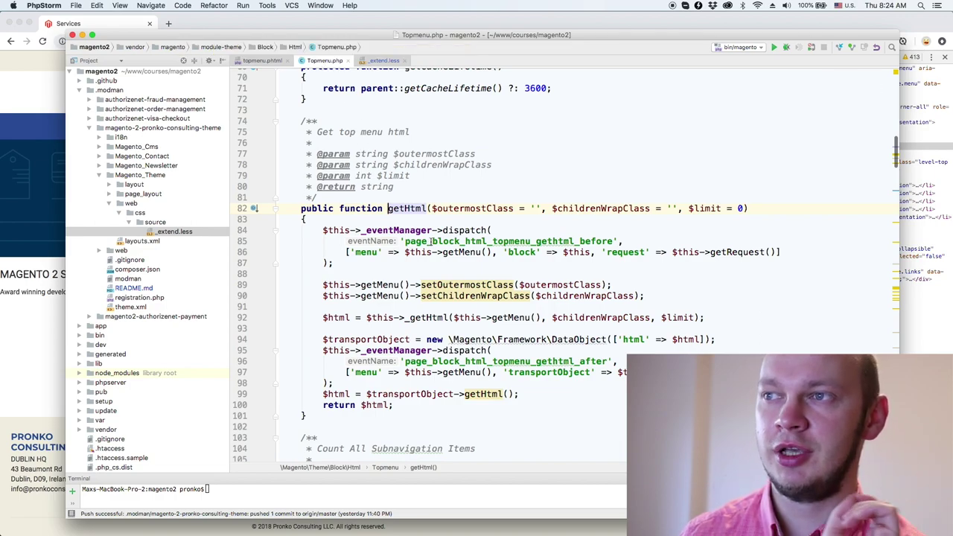
# Open topmenu.phtml and locate it in the module-theme templates of the project tree
pyautogui.click(262, 60)
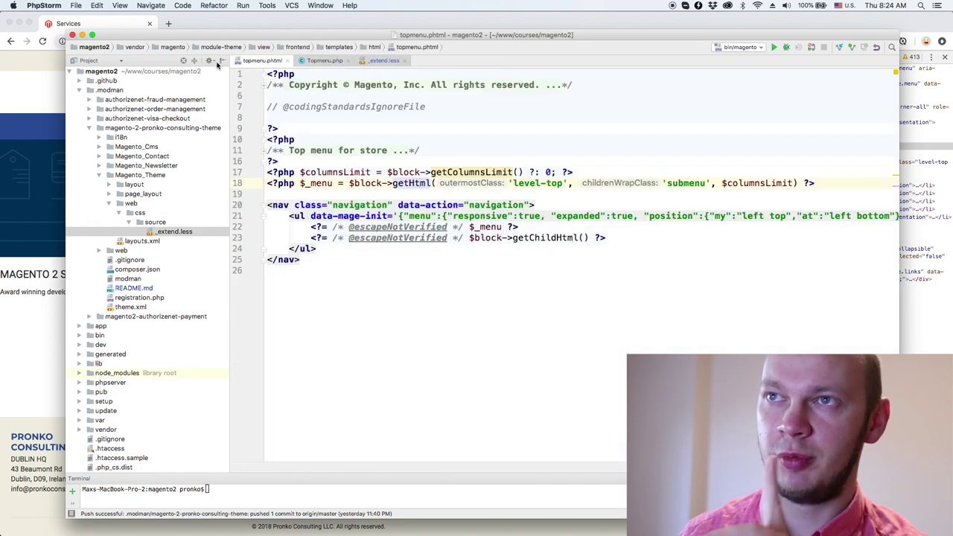
pyautogui.click(184, 61)
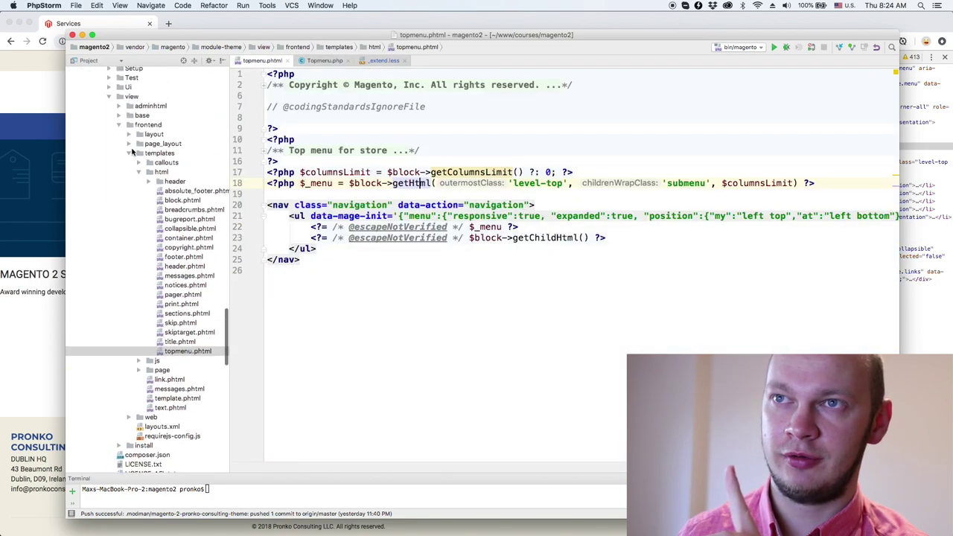
pyautogui.scroll(3, 132, 151)
pyautogui.scroll(2, 142, 146)
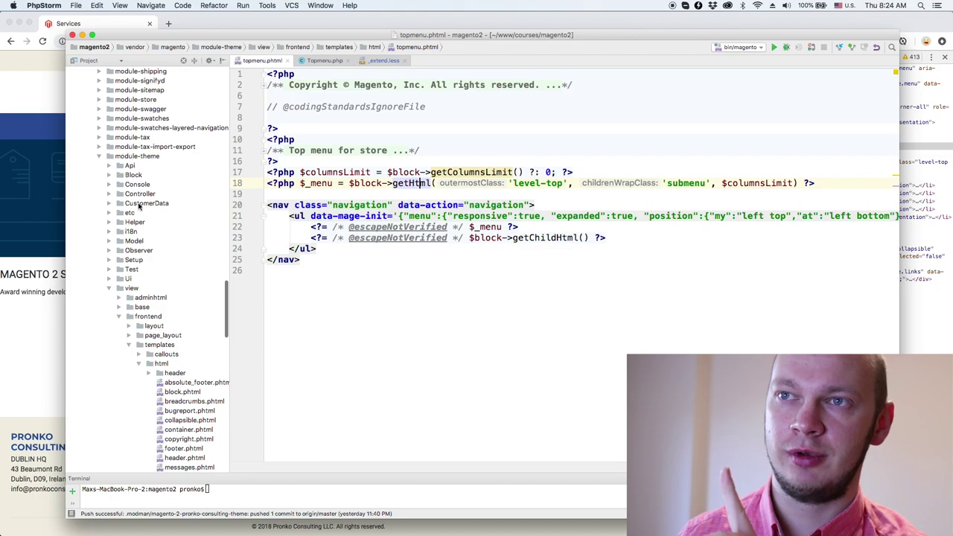
pyautogui.scroll(-2, 157, 306)
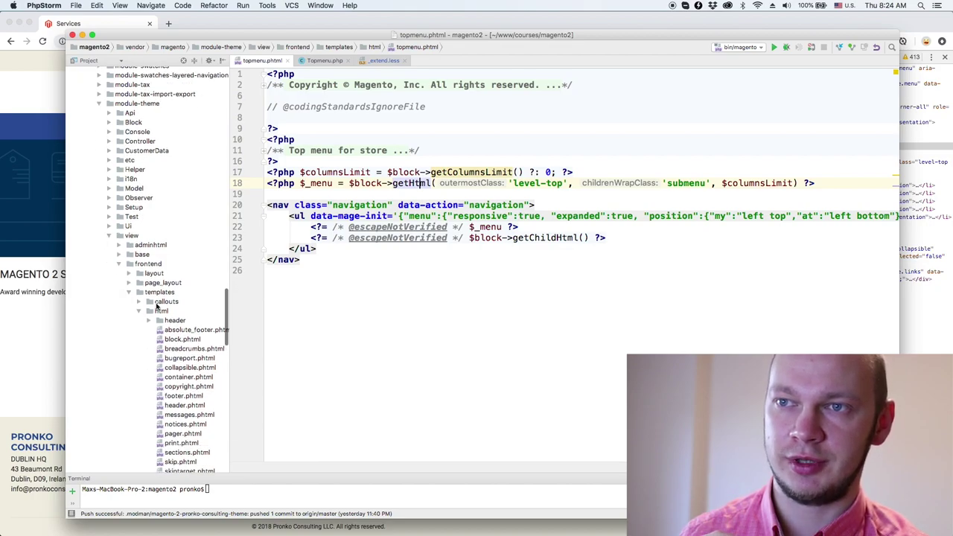
pyautogui.scroll(-3, 164, 292)
pyautogui.click(183, 425)
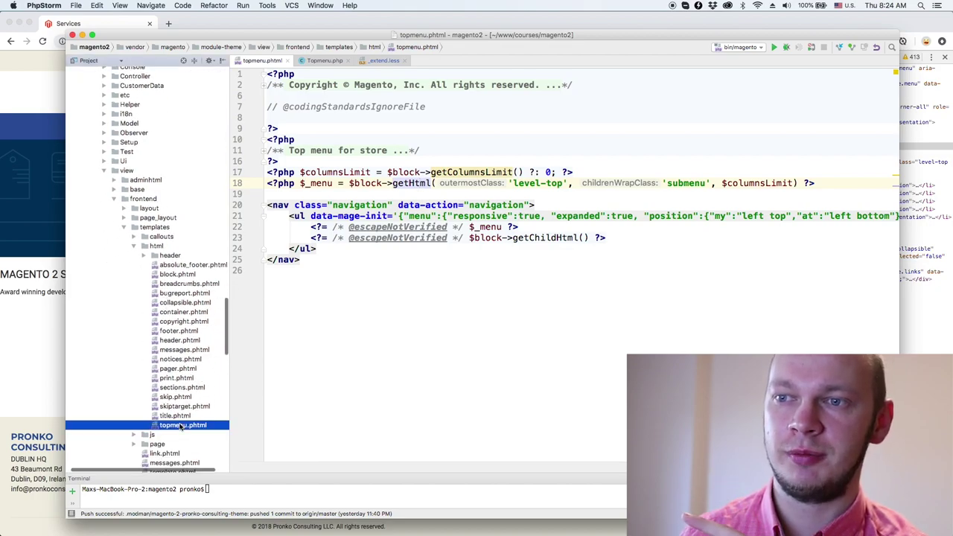
# Follow the getHtml call on line 18 to its declaration in Topmenu.php
pyautogui.click(311, 183)
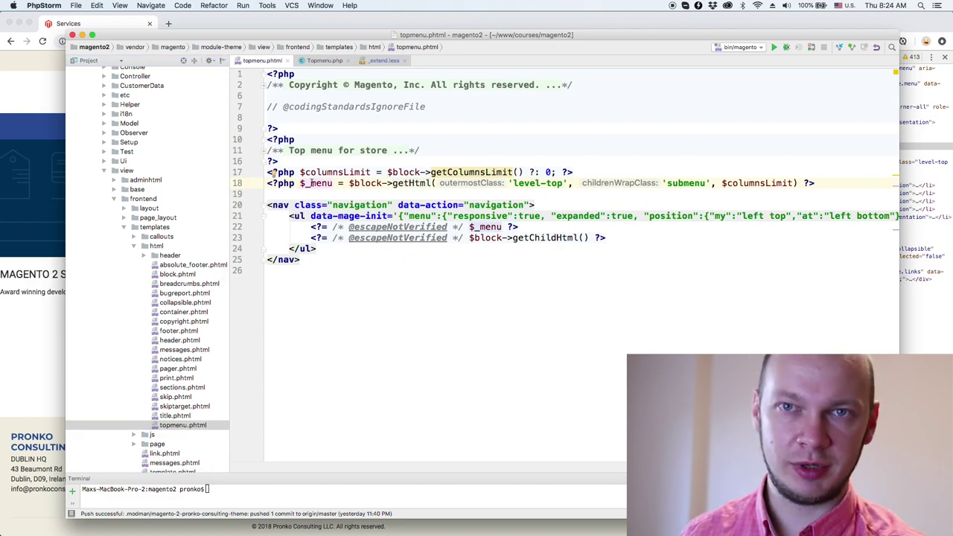
pyautogui.click(426, 183)
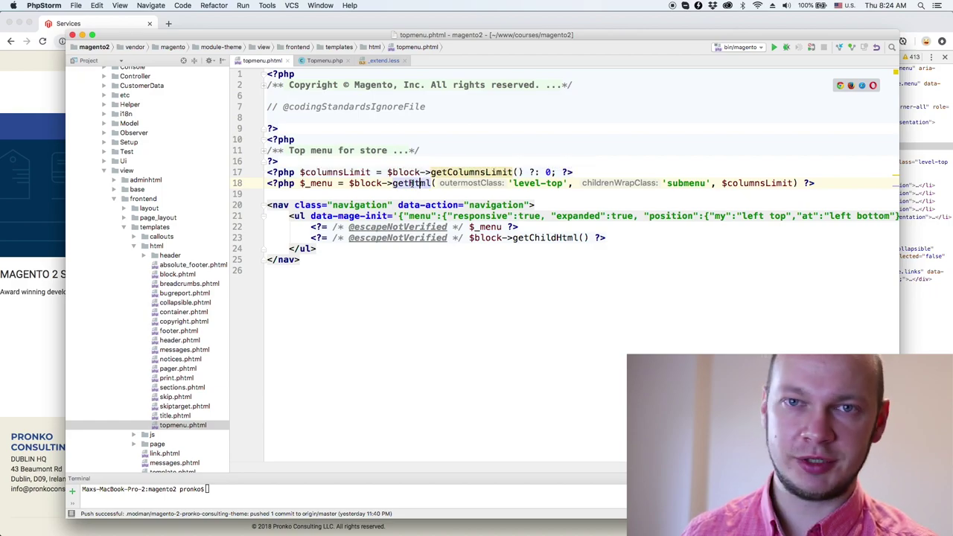
pyautogui.keyDown('super'); pyautogui.click(411, 184); pyautogui.keyUp('super')
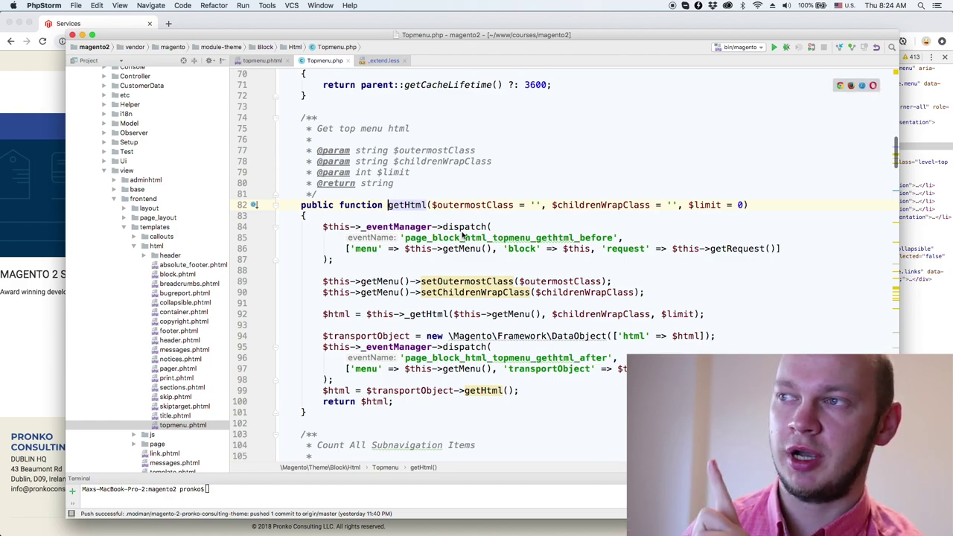
pyautogui.click(496, 238)
pyautogui.doubleClick(497, 238)
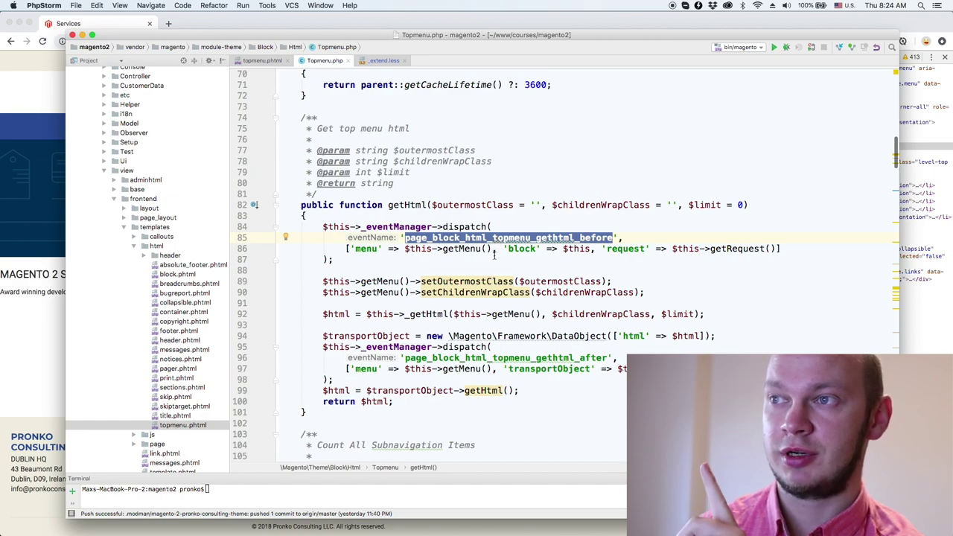
pyautogui.moveTo(404, 248); pyautogui.dragTo(493, 248)
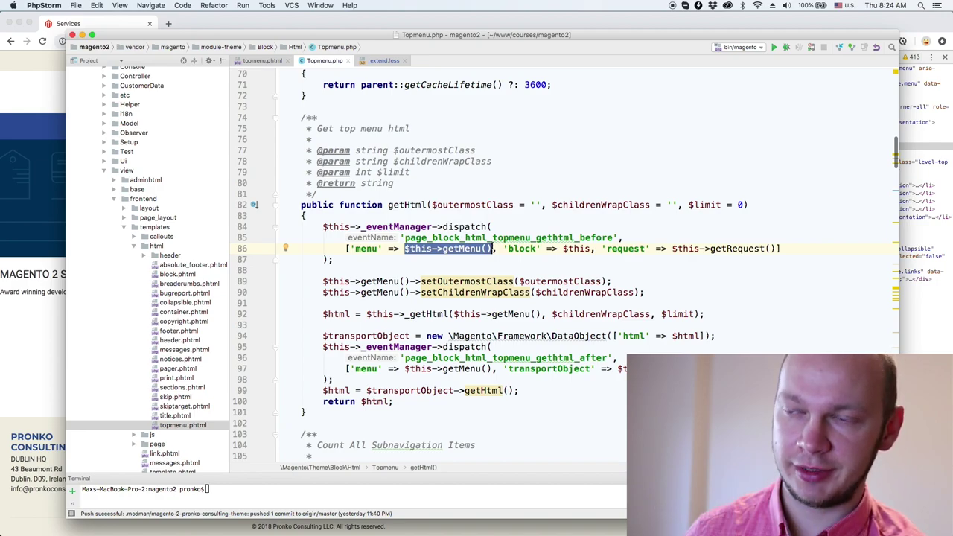
pyautogui.click(495, 359)
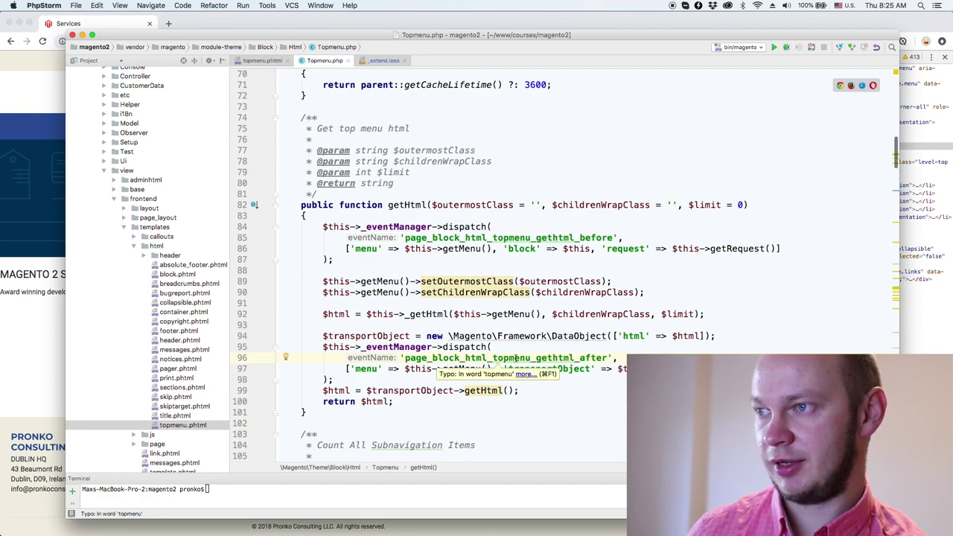
pyautogui.doubleClick(515, 358)
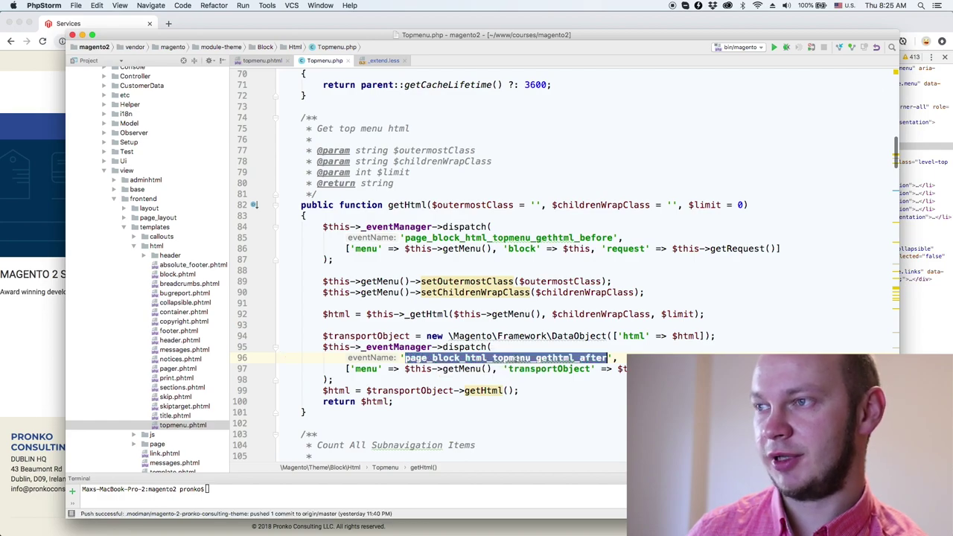
pyautogui.doubleClick(518, 239)
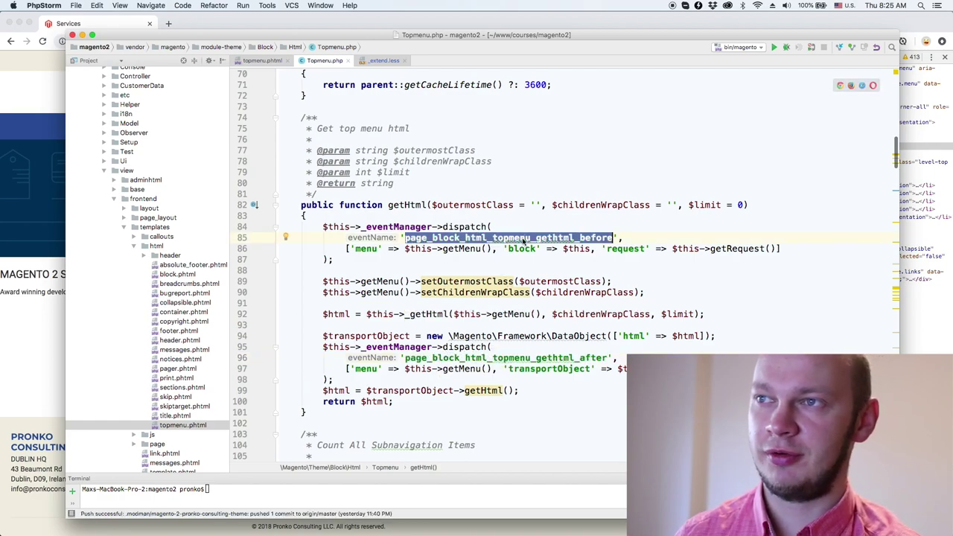